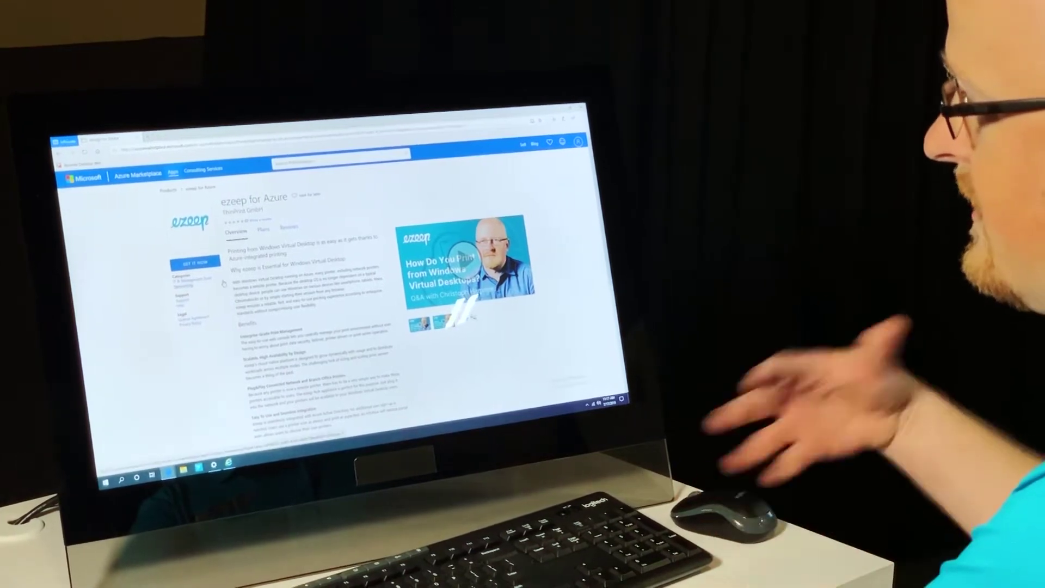
Step: Choose GET IT NOW on the ezeep for Azure Marketplace listing to bring up the consent prompt
{"action": "left_click", "coordinate": [192, 279]}
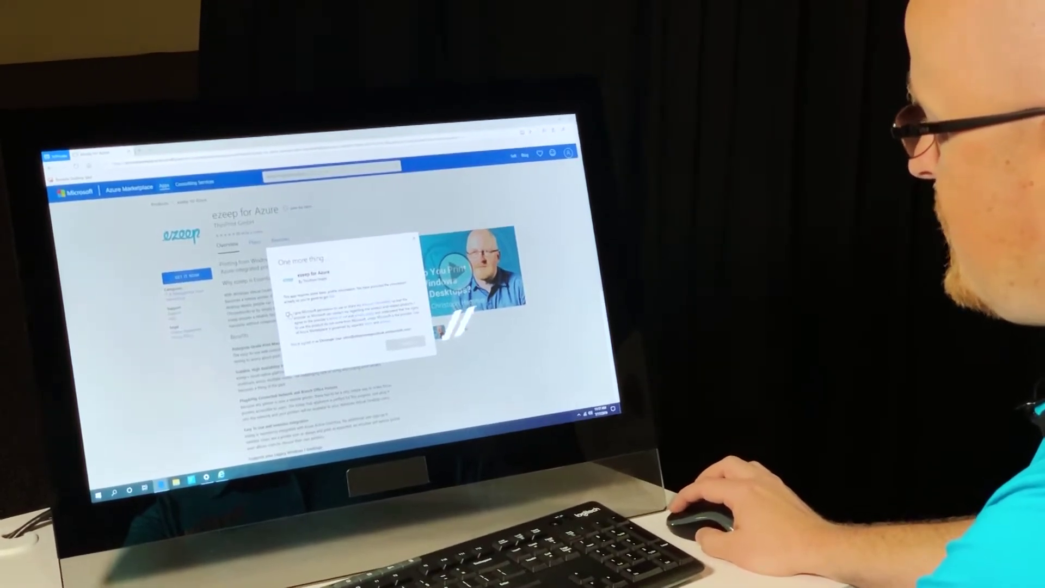
Step: Continue to ezeep and sign in with the chosen Microsoft account
{"action": "left_click", "coordinate": [402, 340]}
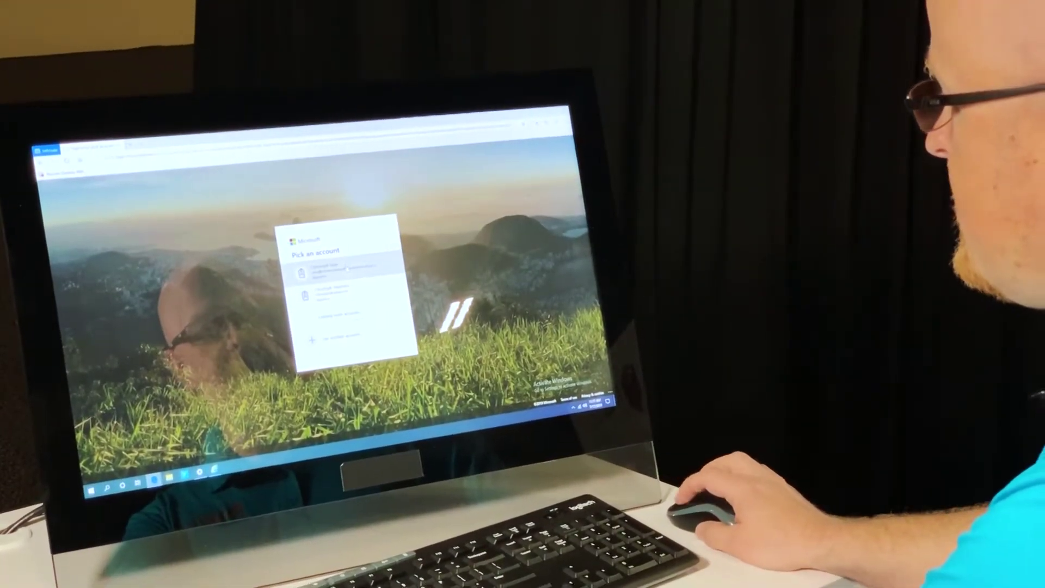
{"action": "left_click", "coordinate": [347, 266]}
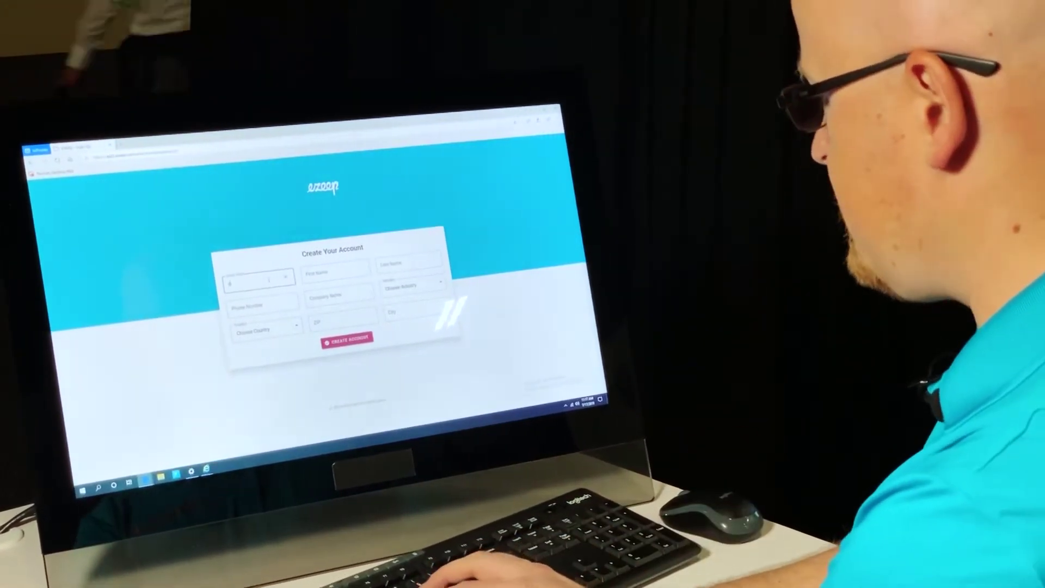
{"action": "type", "text": "ezeep.com"}
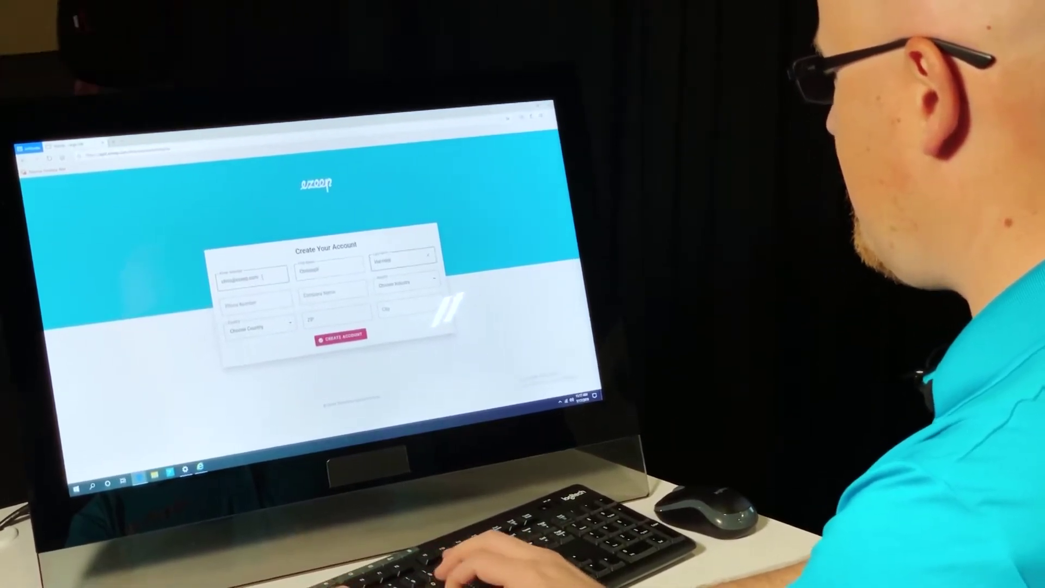
Step: Enter the phone number and company name on the Create Your Account form
{"action": "key", "text": "Tab"}
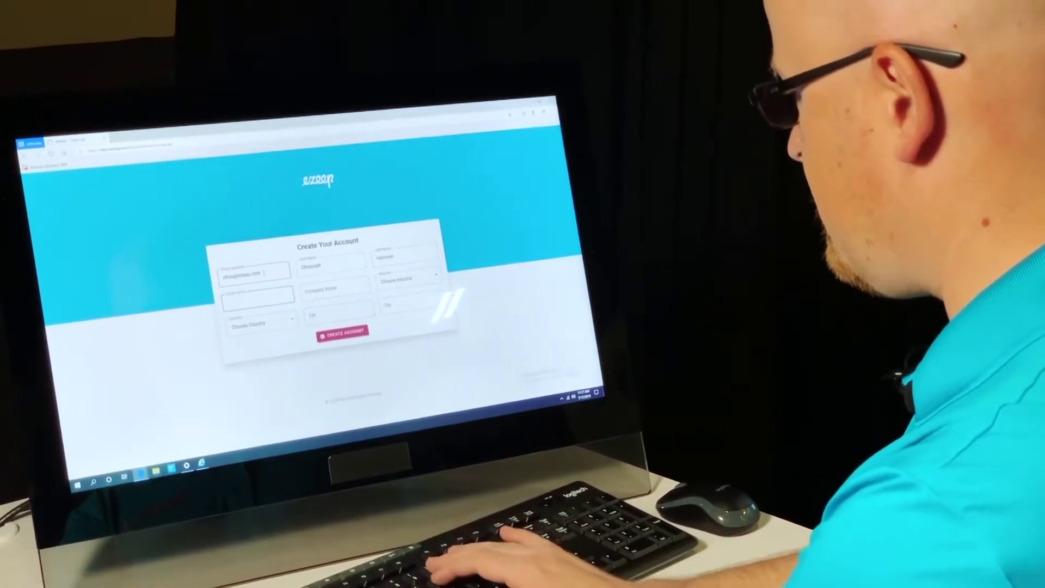
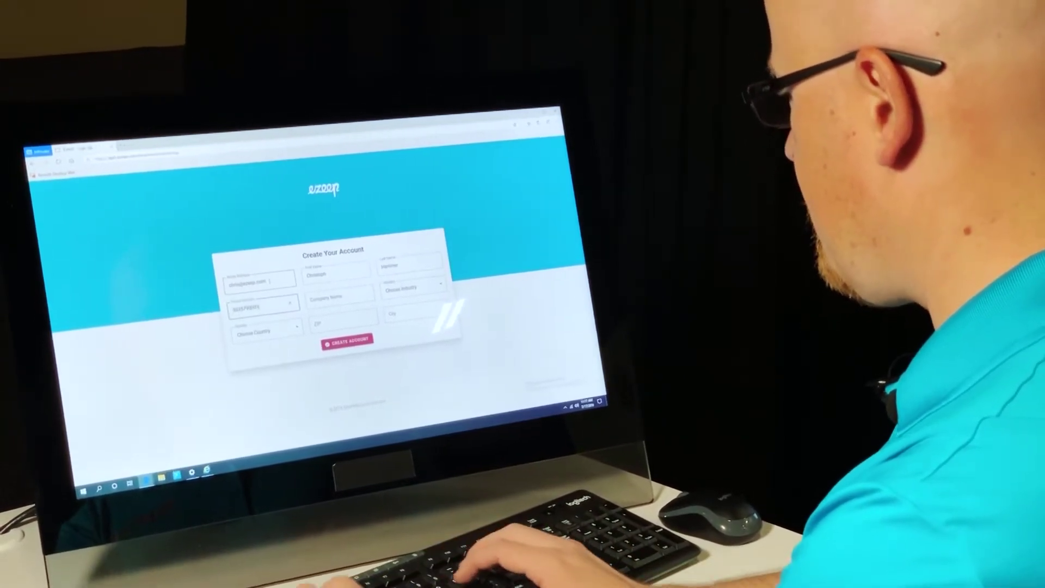
{"action": "key", "text": "Tab"}
{"action": "type", "text": "ezoop inc"}
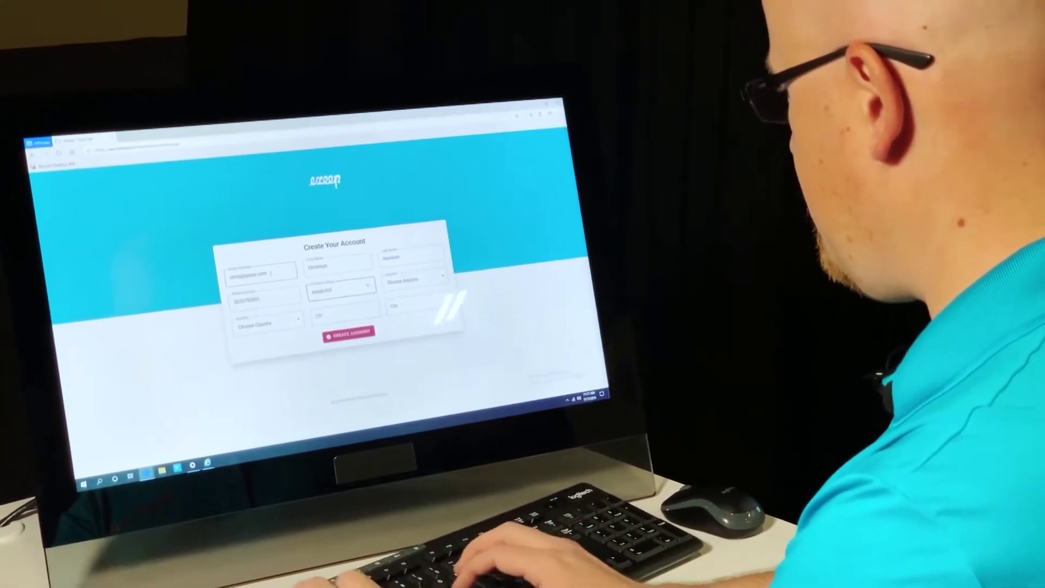
{"action": "key", "text": "Tab"}
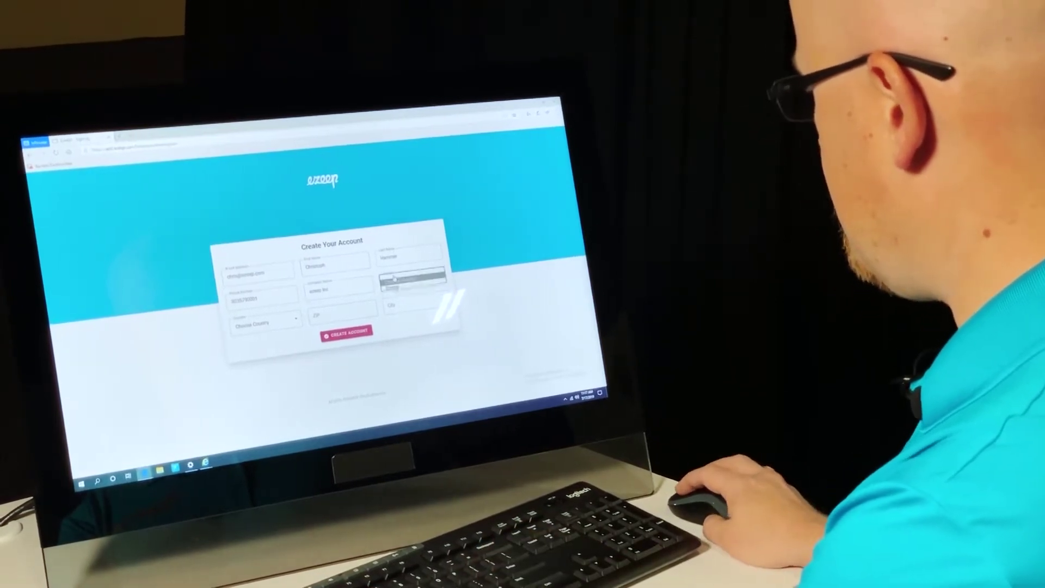
Step: Pick Technology and United States, enter ZIP and city Beverly, and create the account
{"action": "left_click", "coordinate": [412, 279]}
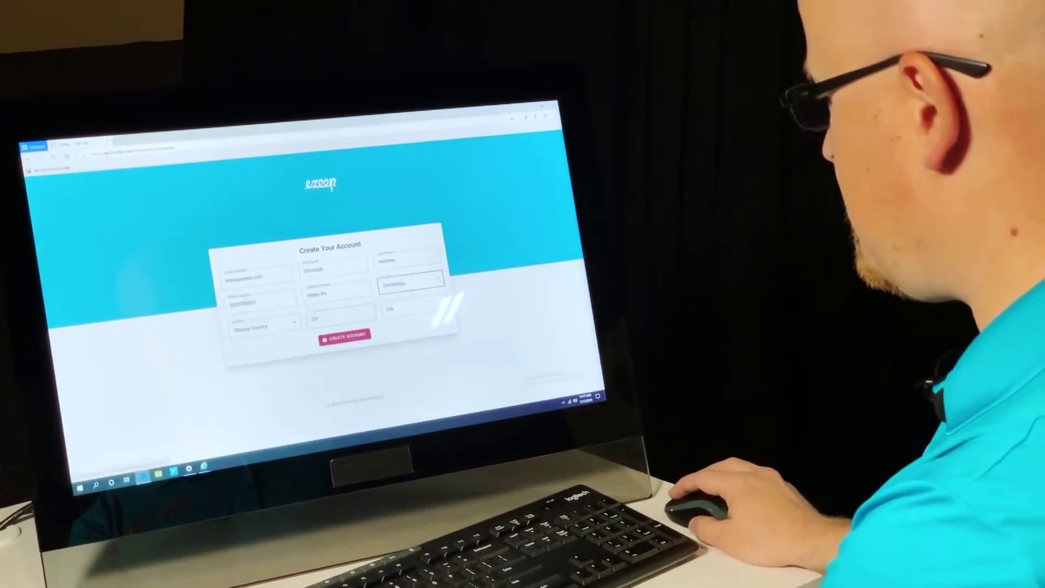
{"action": "left_click", "coordinate": [269, 325]}
{"action": "type", "text": "united states"}
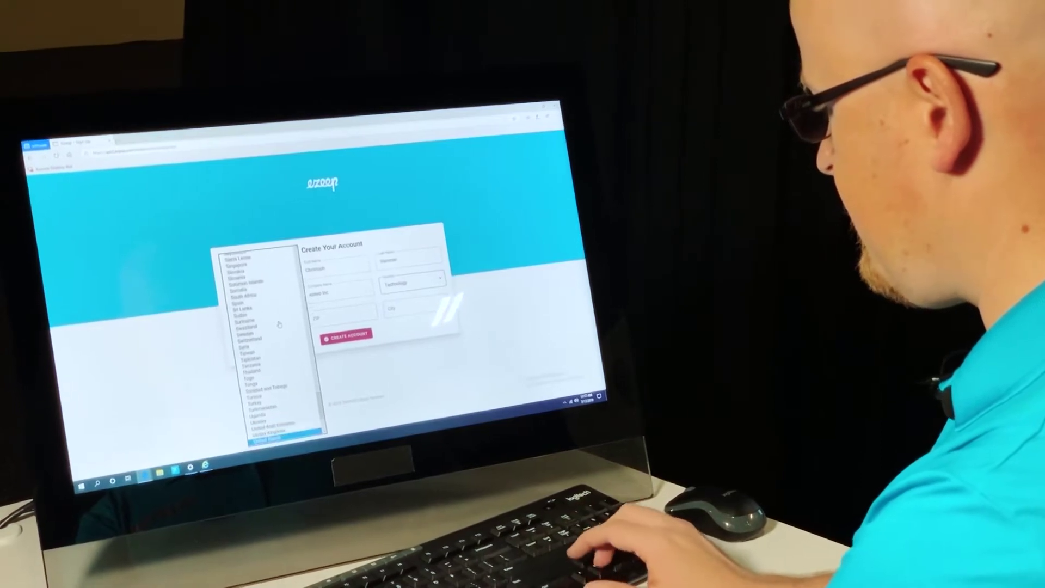
{"action": "key", "text": "Return"}
{"action": "key", "text": "Tab"}
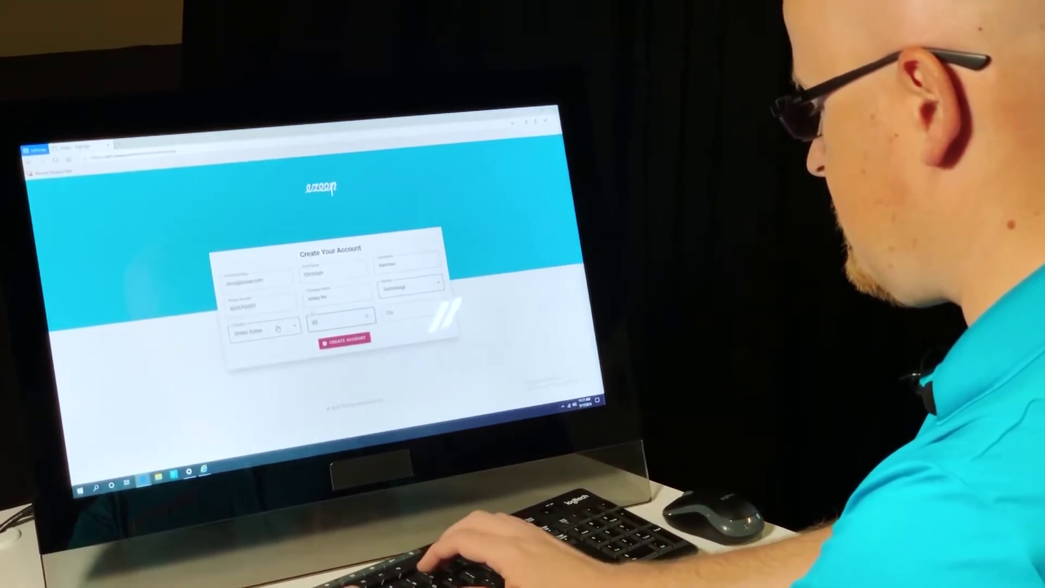
{"action": "type", "text": "210"}
{"action": "key", "text": "Tab"}
{"action": "type", "text": "Beverly"}
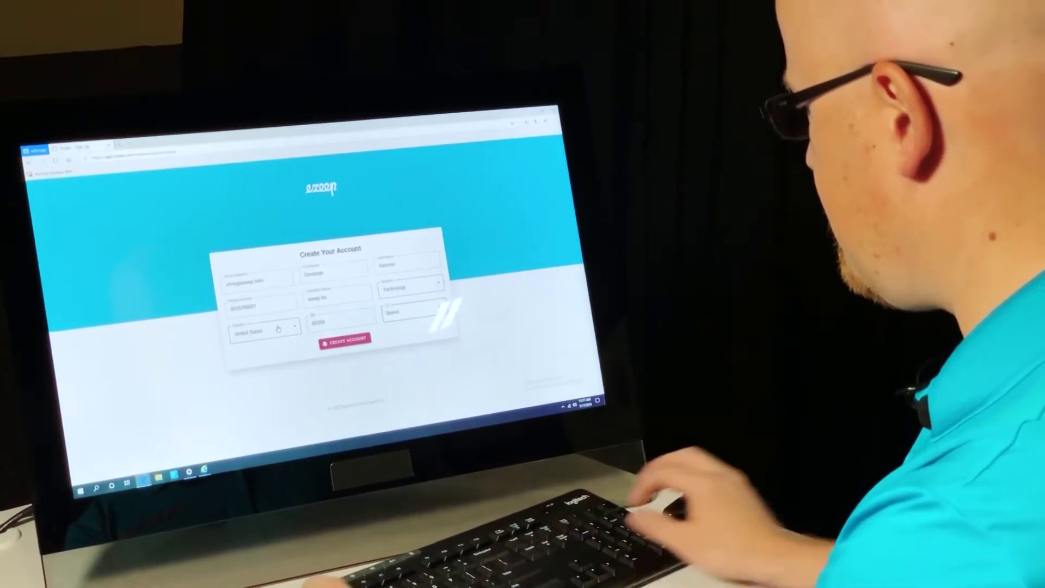
{"action": "left_click", "coordinate": [338, 348]}
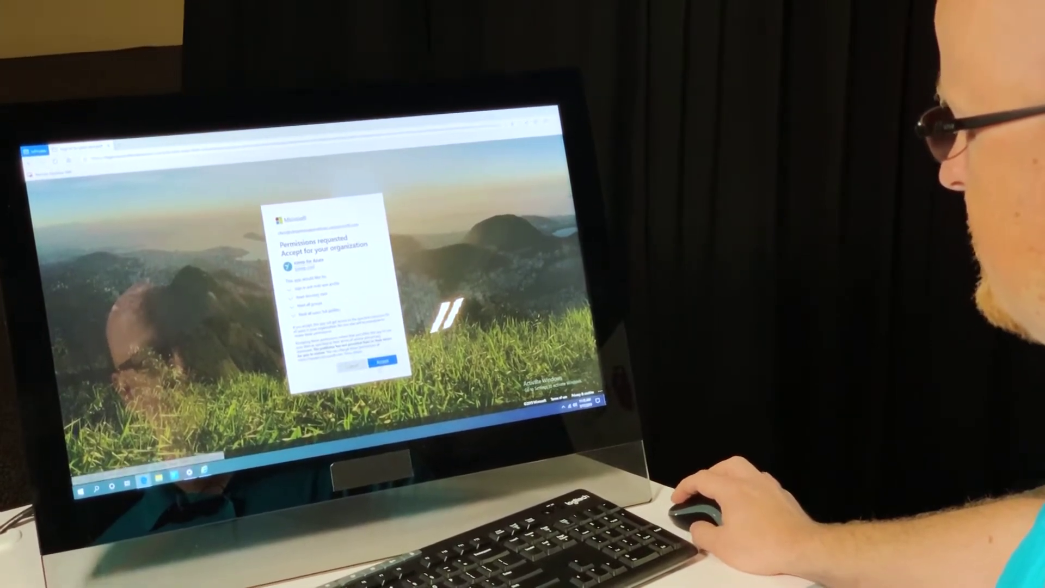
Step: Accept Microsoft's organization-wide permissions request for ezeep
{"action": "left_click", "coordinate": [383, 361]}
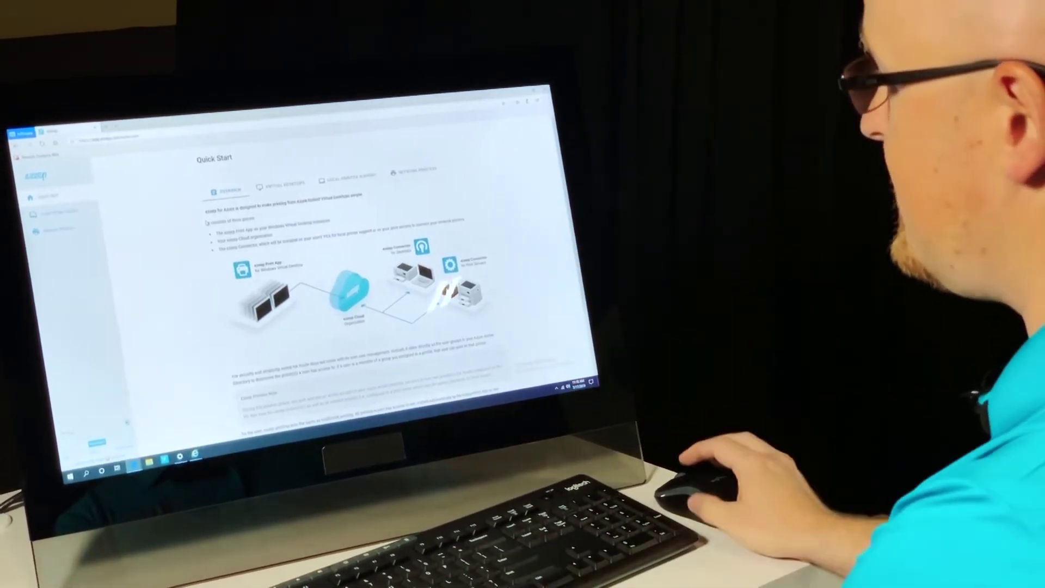
{"action": "scroll", "coordinate": [352, 278], "scroll_direction": "up", "scroll_amount": 3}
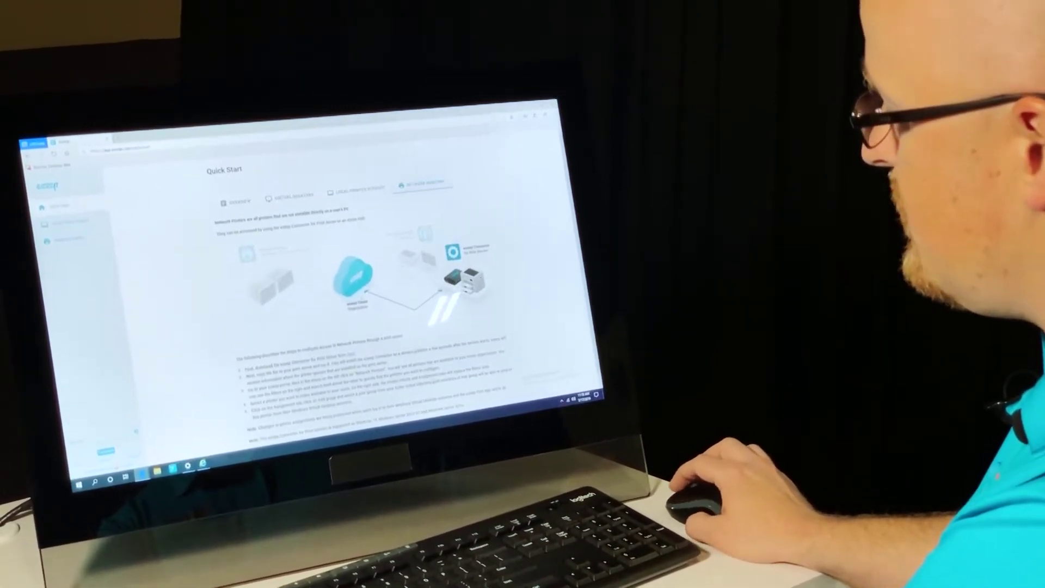
Step: Return to the Quick Start overview, then go to the Local Printer Support page
{"action": "left_click", "coordinate": [244, 203]}
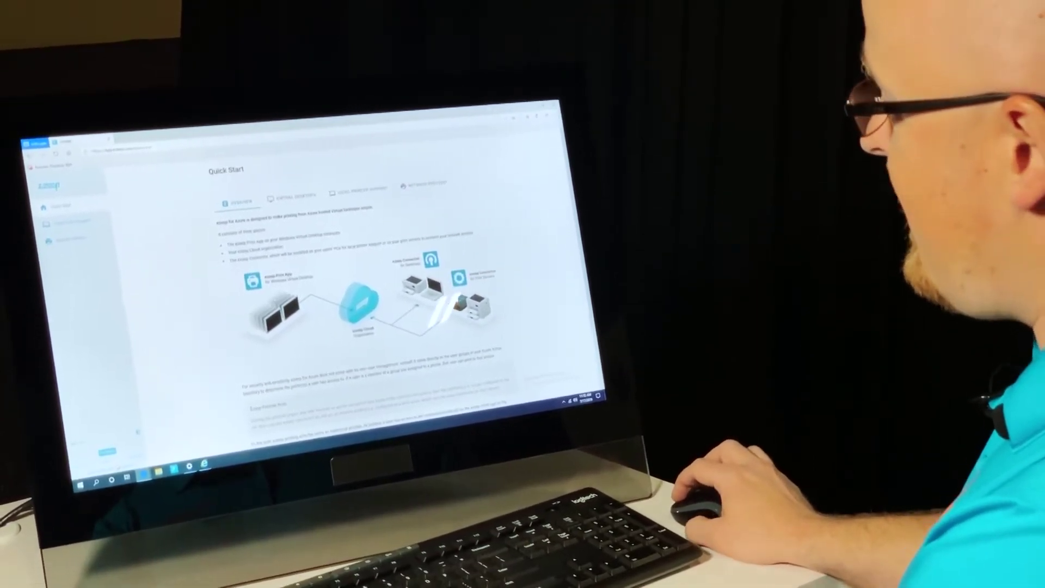
{"action": "left_click", "coordinate": [83, 218]}
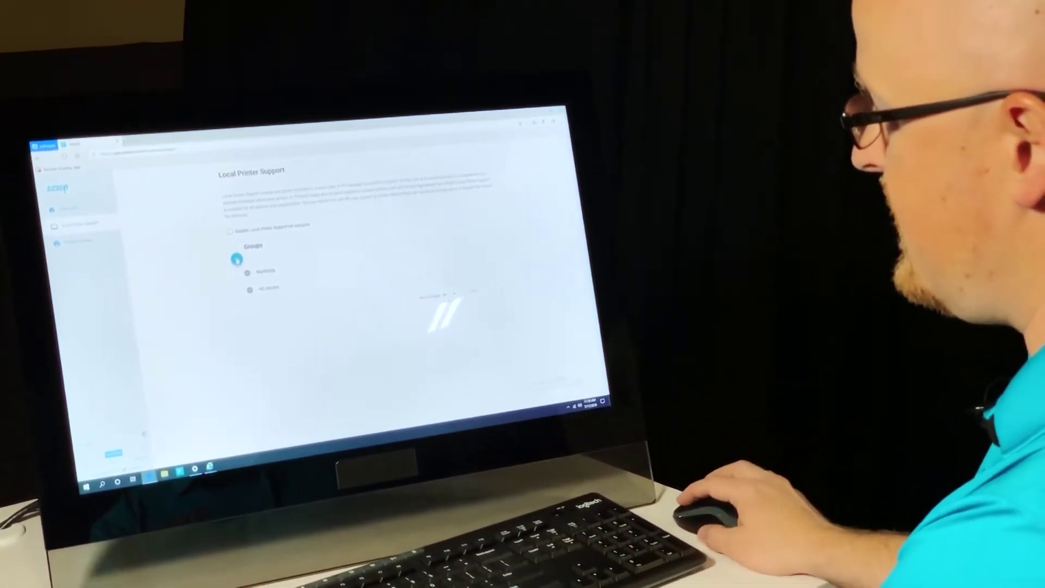
Step: Enable local printer support, look at Add Groups, then go to Network Printers
{"action": "left_click", "coordinate": [240, 265]}
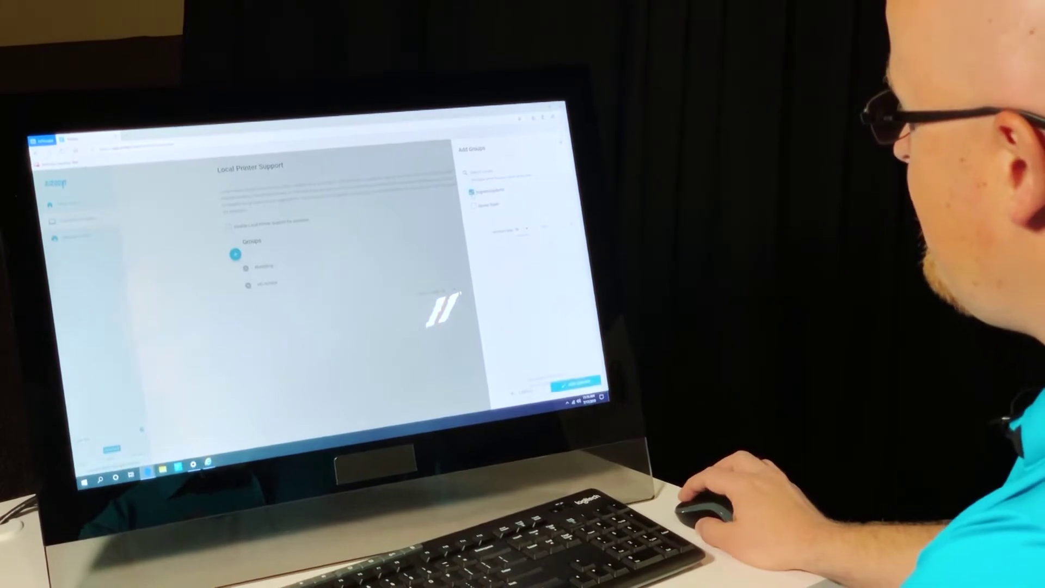
{"action": "left_click", "coordinate": [576, 382]}
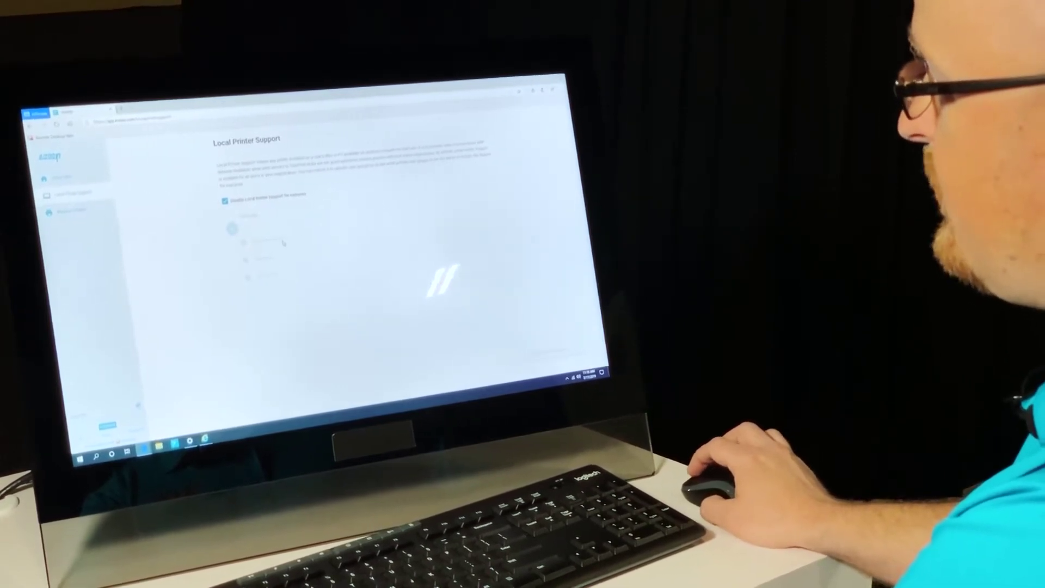
{"action": "left_click", "coordinate": [56, 212]}
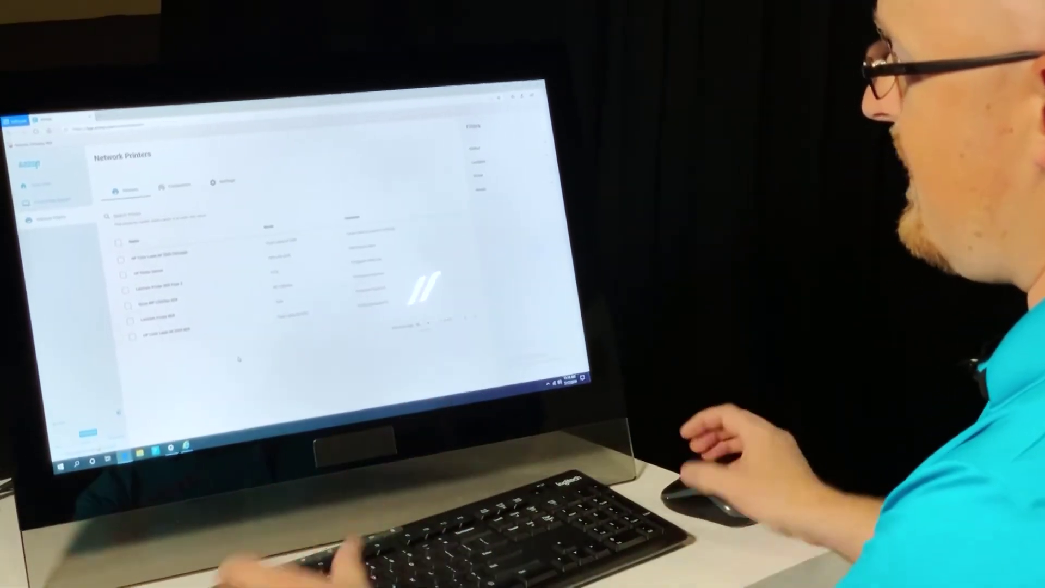
Step: Inspect the Lexmark printer's details and other settings, then reload the full printer list
{"action": "left_click", "coordinate": [123, 288]}
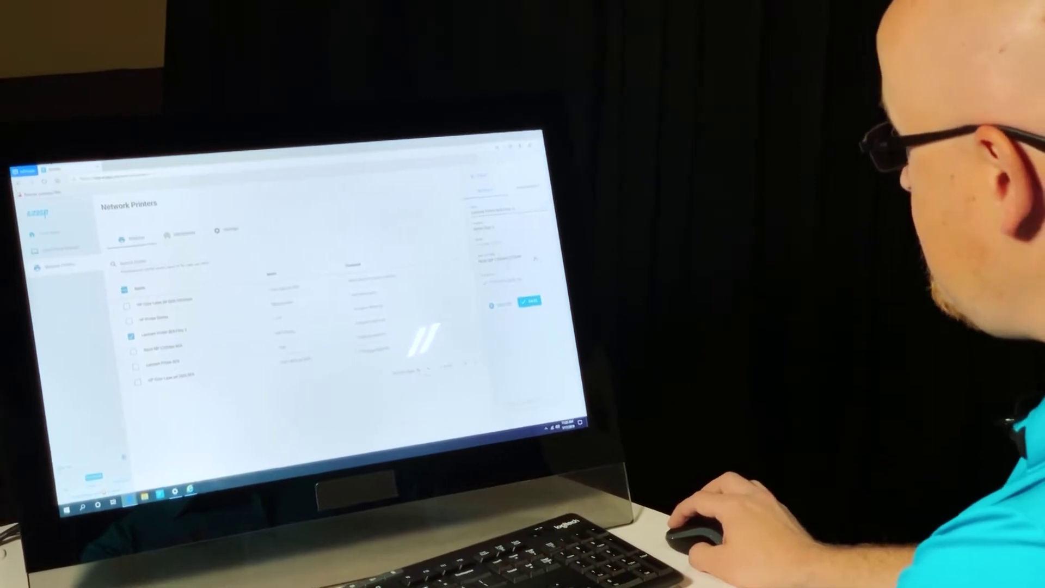
{"action": "left_click", "coordinate": [535, 308]}
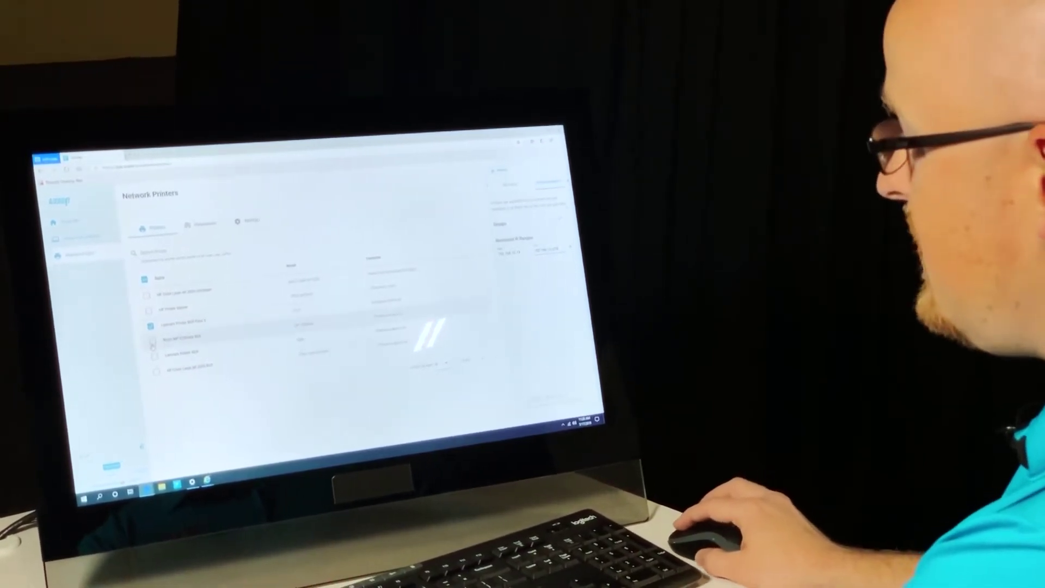
{"action": "left_click", "coordinate": [219, 343]}
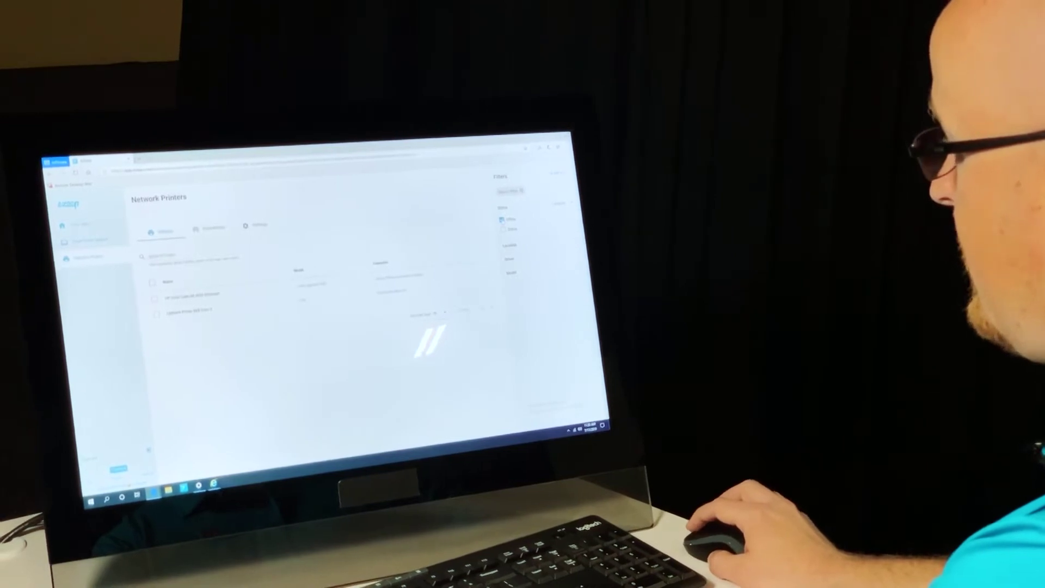
Step: Filter network printers by two locations, then clear all filters
{"action": "left_click", "coordinate": [503, 250]}
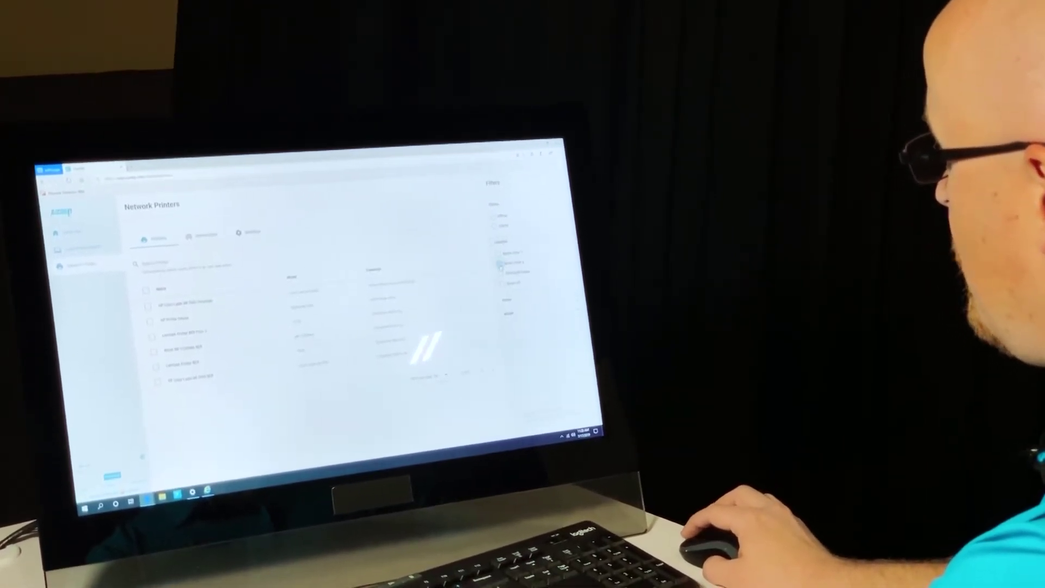
{"action": "left_click", "coordinate": [506, 257]}
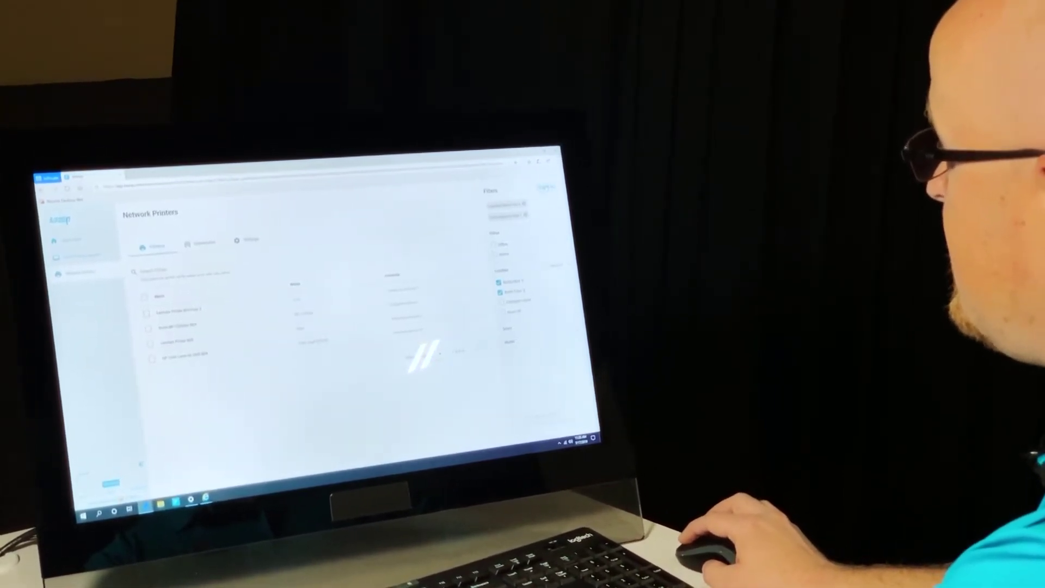
{"action": "left_click", "coordinate": [542, 183]}
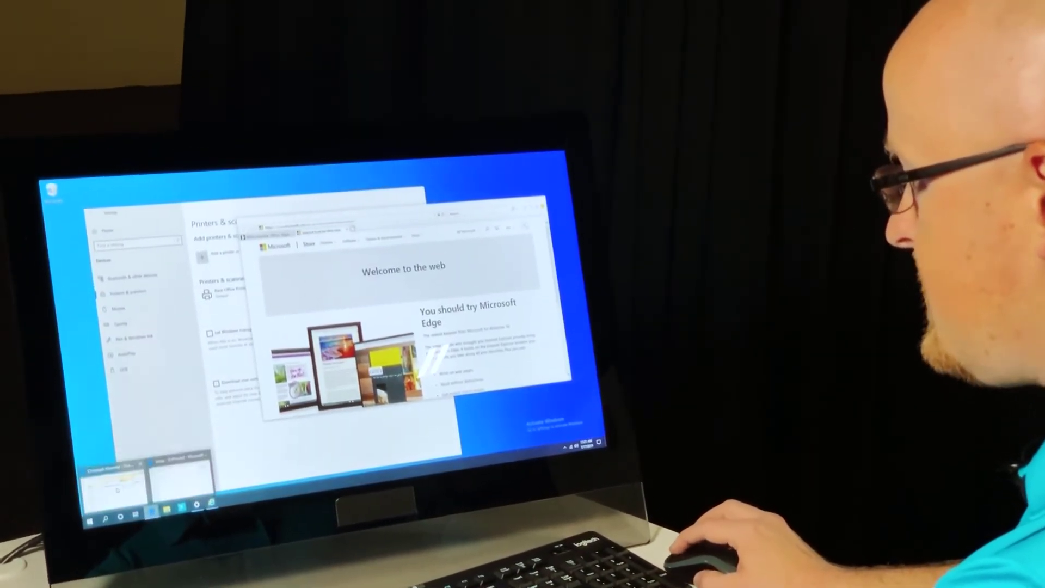
Step: Switch to the browser window showing the ThinPrint virtual desktop
{"action": "left_click", "coordinate": [115, 486]}
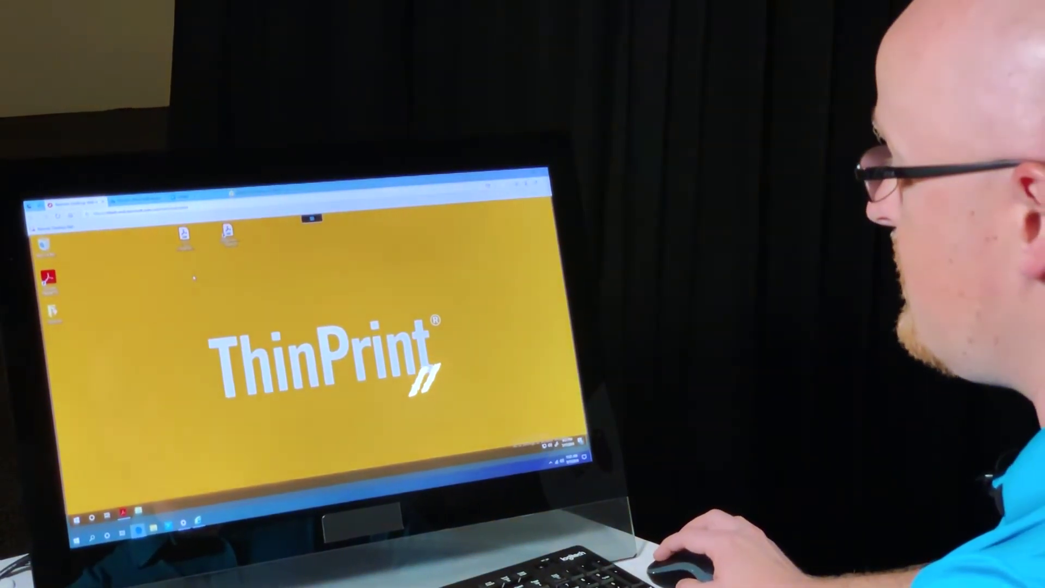
Step: Open the Chapter 2 Weather and Climate PDF and start printing it
{"action": "left_click", "coordinate": [126, 506]}
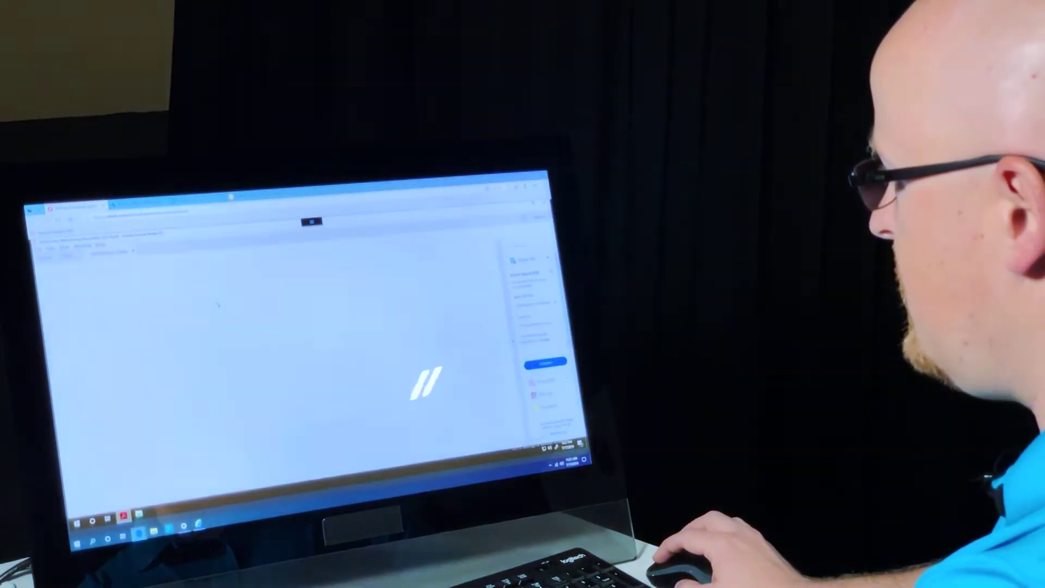
{"action": "scroll", "coordinate": [294, 376], "scroll_direction": "down", "scroll_amount": 2}
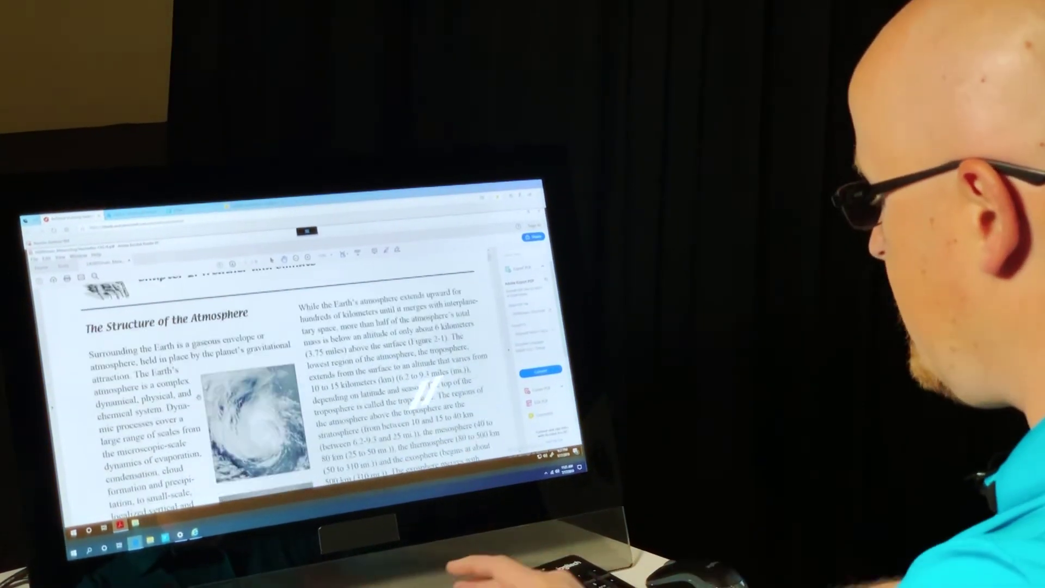
{"action": "scroll", "coordinate": [294, 376], "scroll_direction": "up", "scroll_amount": 2}
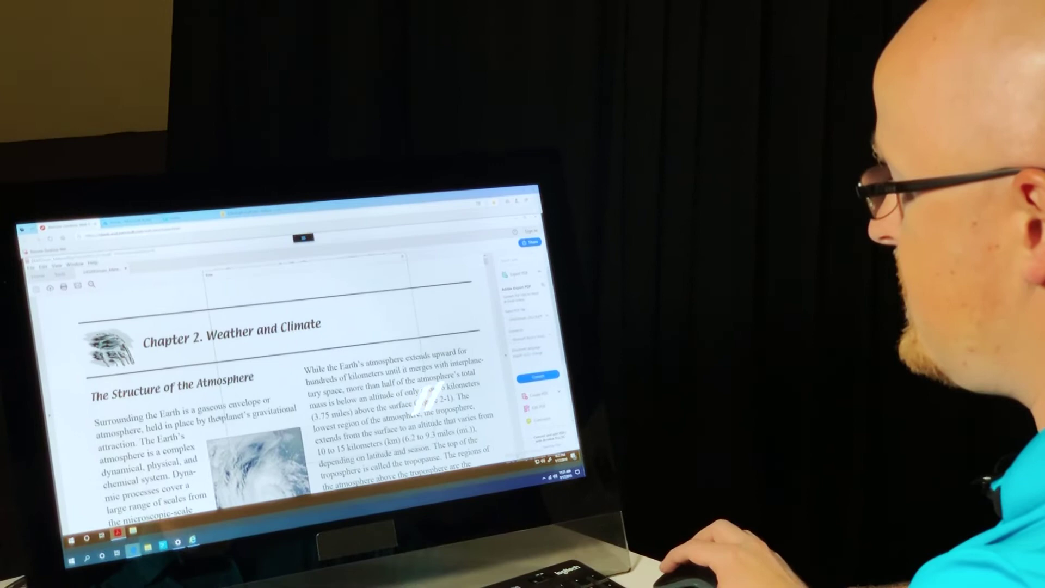
{"action": "key", "text": "ctrl+p"}
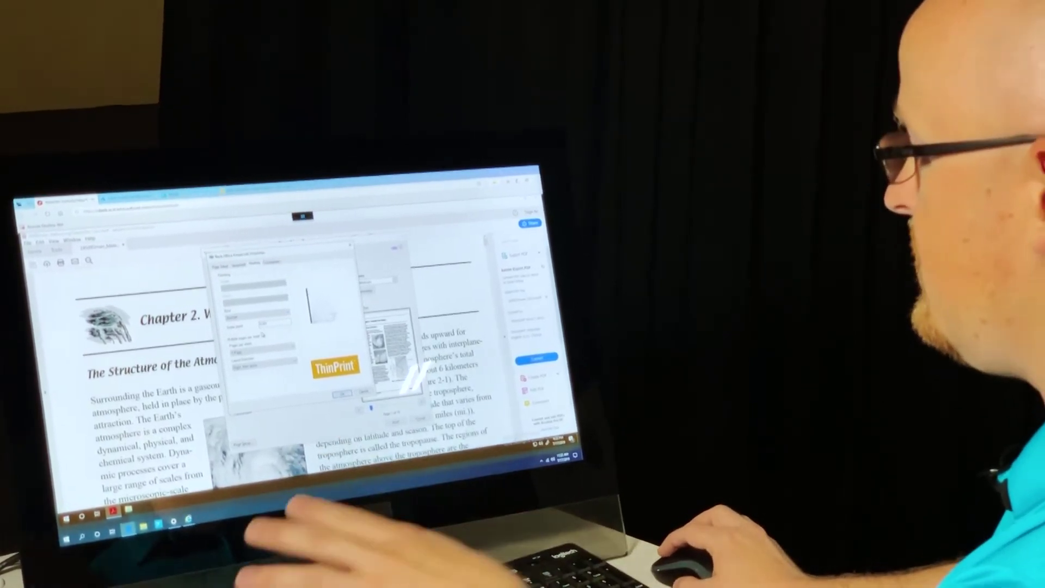
Step: Review the orientation and paper options in the ThinPrint printer properties, then accept them
{"action": "left_click", "coordinate": [221, 267]}
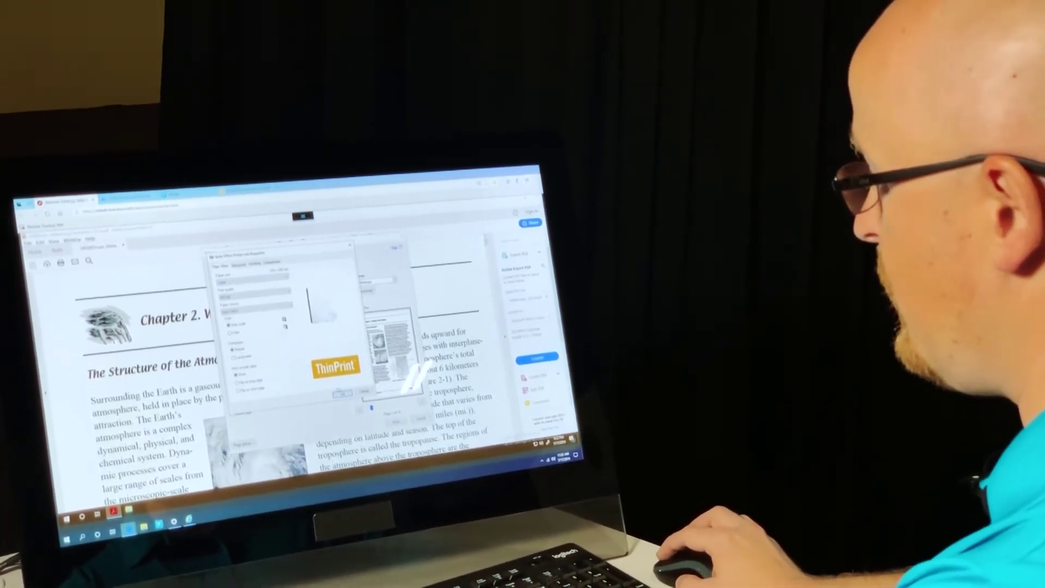
{"action": "left_click", "coordinate": [341, 396]}
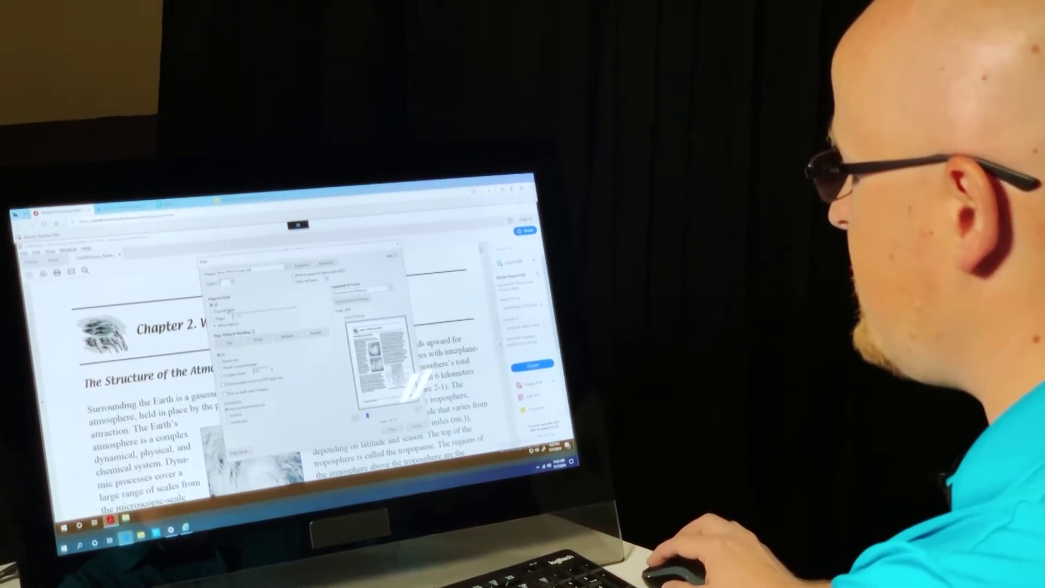